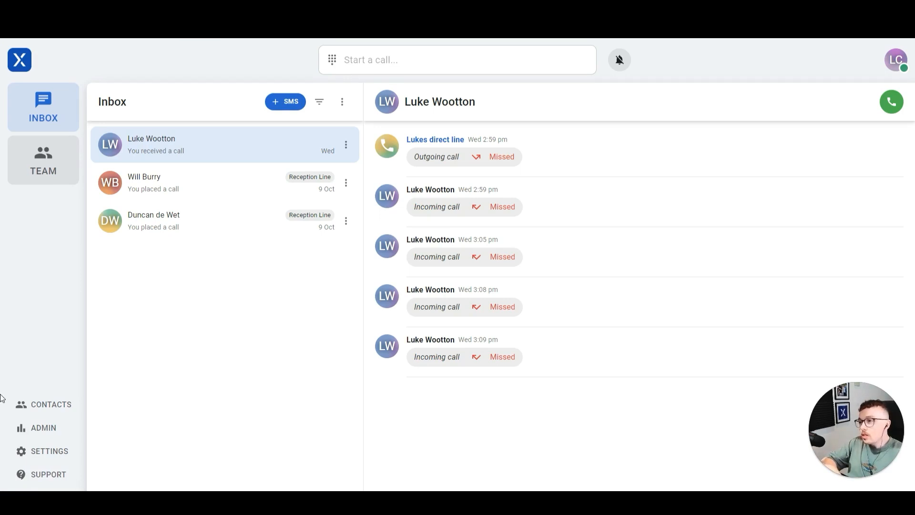
Step: Open the Admin area to see the team's five phone numbers and their assignments
left_click(42, 434)
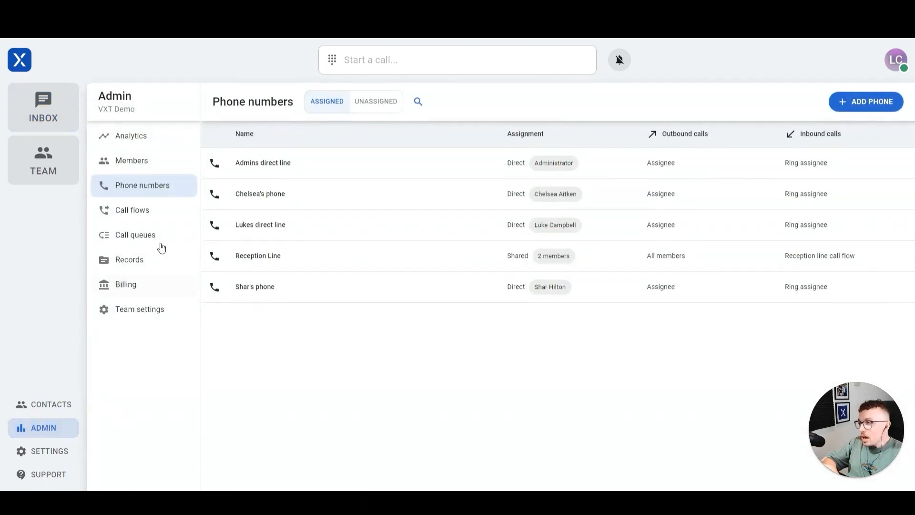
Step: Show the Members page's Invitations list with the expired and 2 Nov invites
left_click(130, 164)
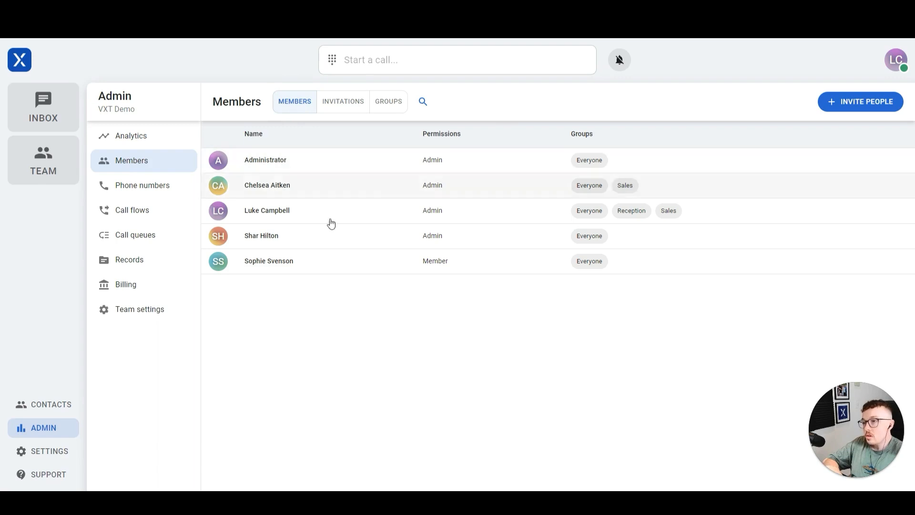
left_click(344, 105)
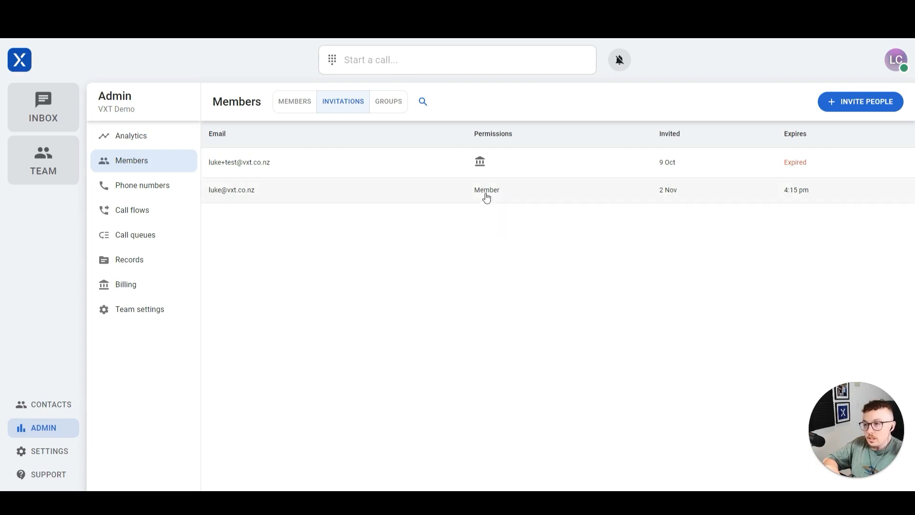
Step: Open the 2 Nov Member invitation's details
left_click(256, 190)
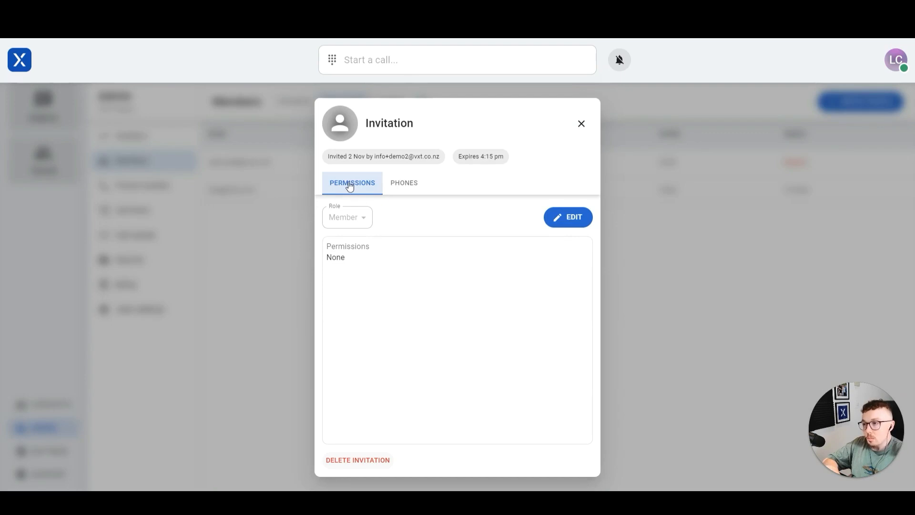
Step: Edit the 2 Nov invitation, keep the role on Member, and grant View analytics
left_click(546, 211)
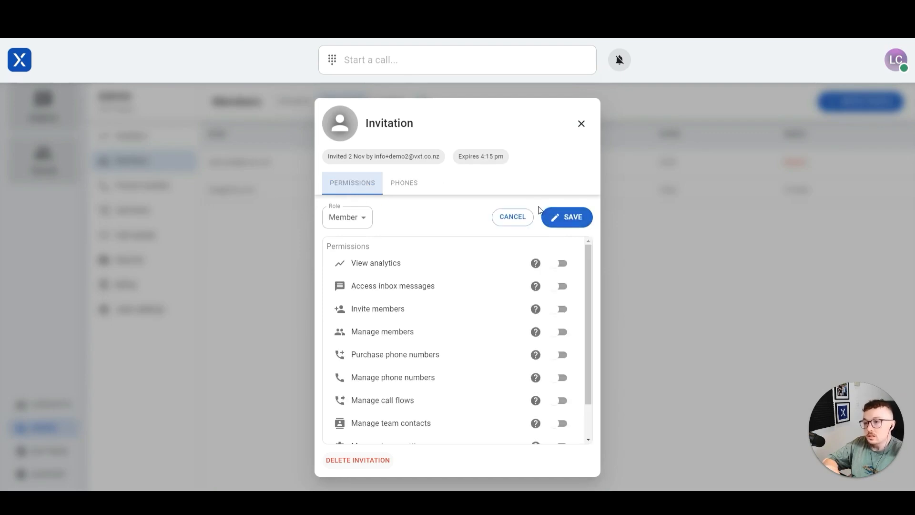
mouse_move(587, 252)
left_mouse_down()
mouse_move(575, 293)
mouse_move(582, 248)
left_mouse_up()
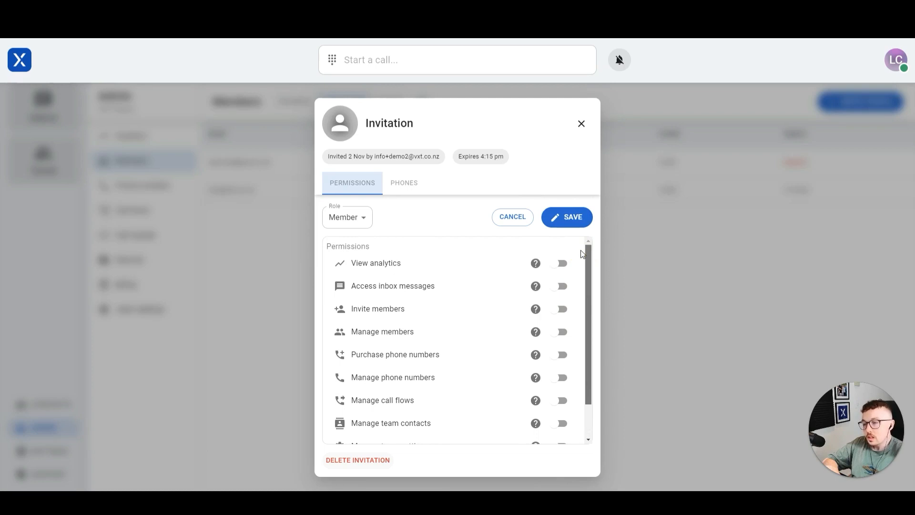
left_click(364, 218)
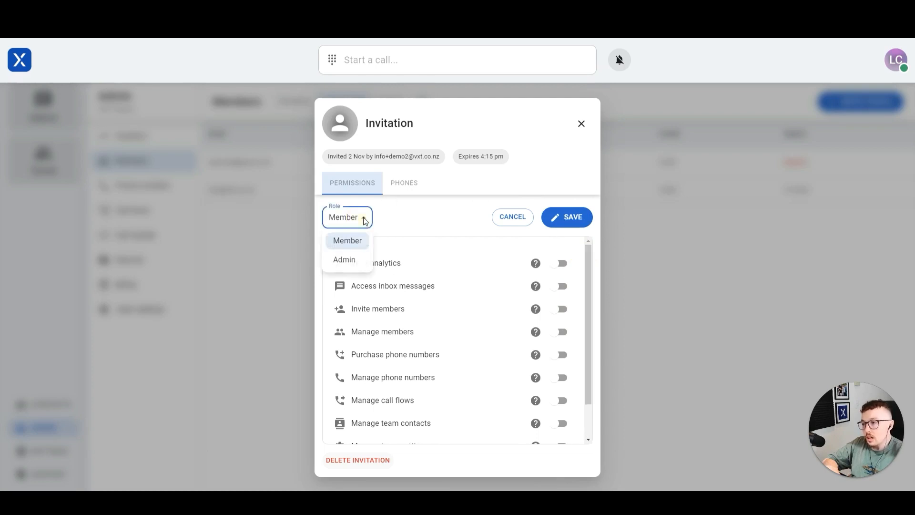
left_click(351, 259)
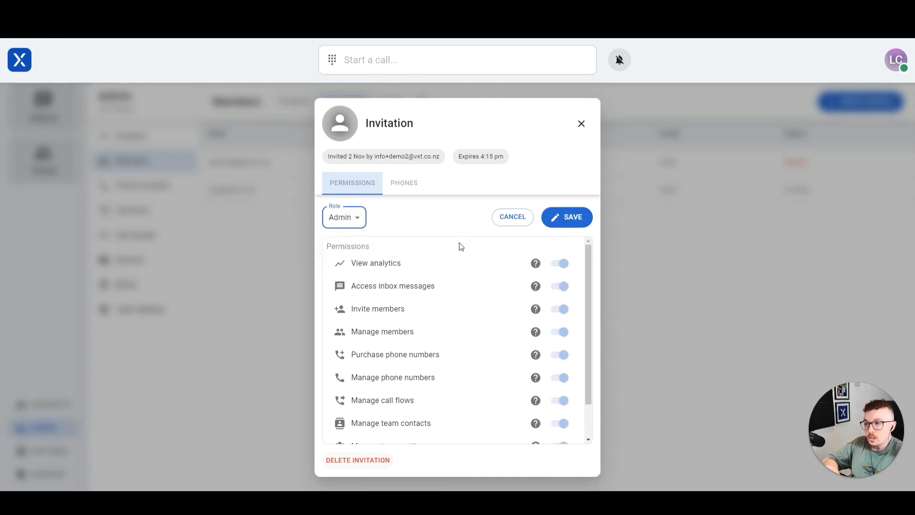
left_click(357, 219)
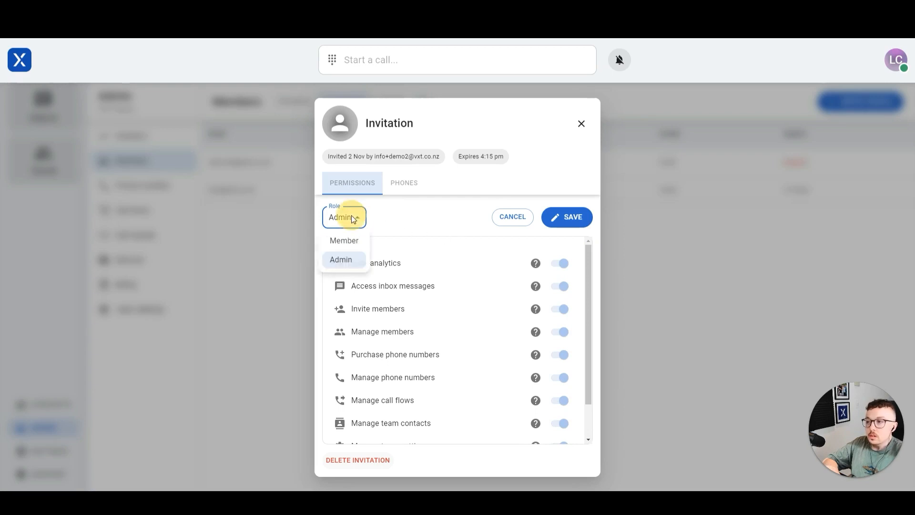
left_click(352, 240)
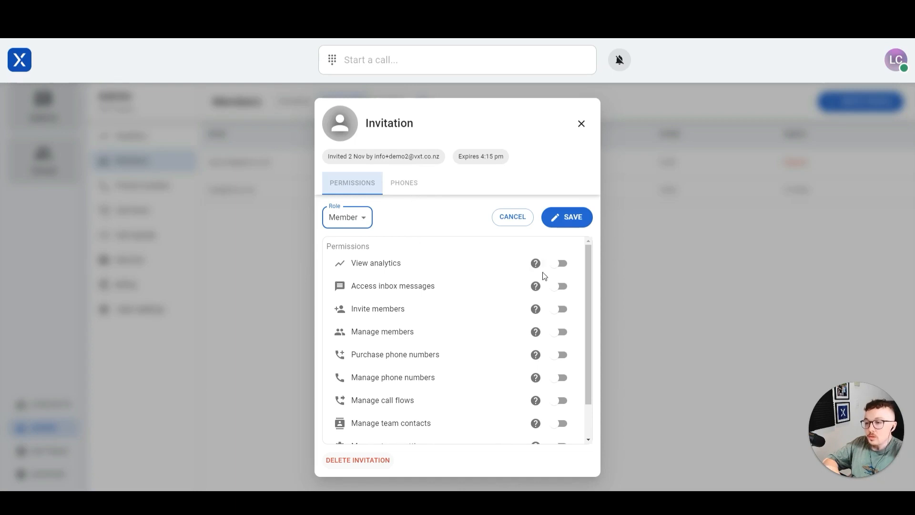
left_click(556, 267)
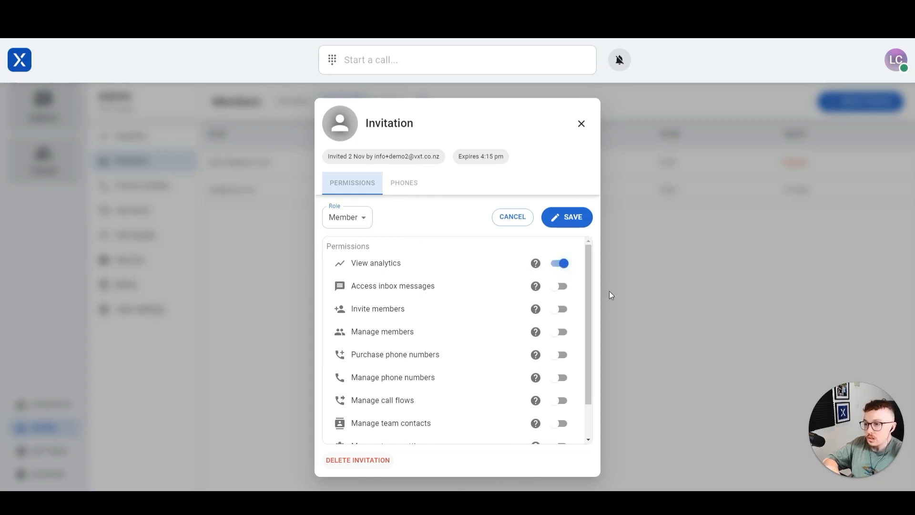
Step: Grant the invitation Manage billing, Manage phone numbers and Manage call flows permissions
triple_click(594, 286)
left_click_drag(591, 277, 588, 310)
left_click(554, 427)
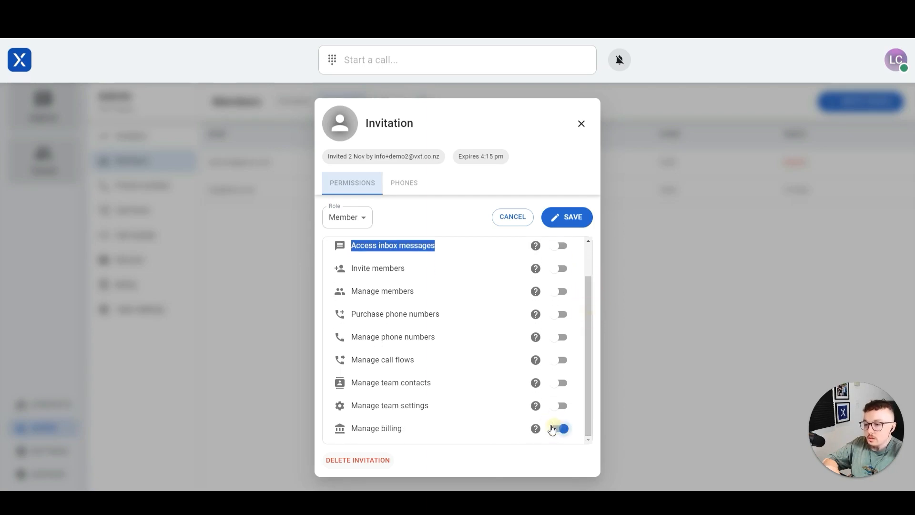
left_click(496, 432)
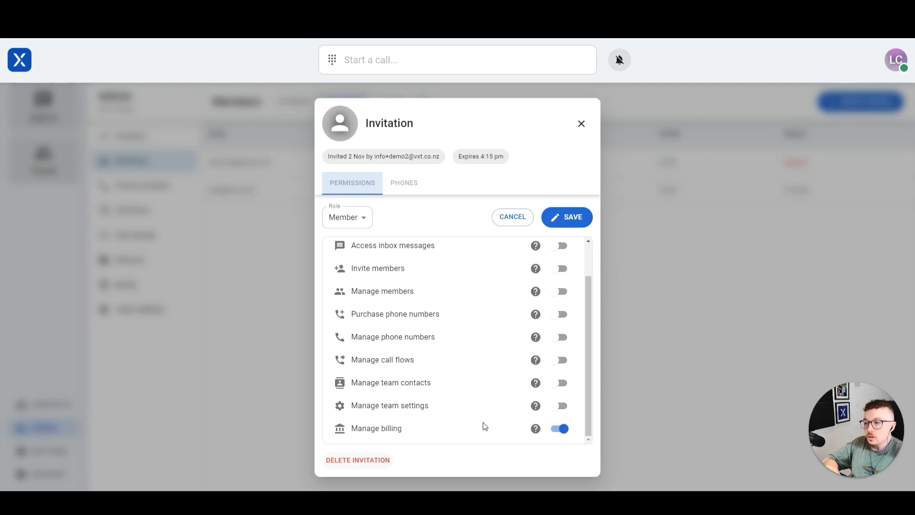
left_click(557, 338)
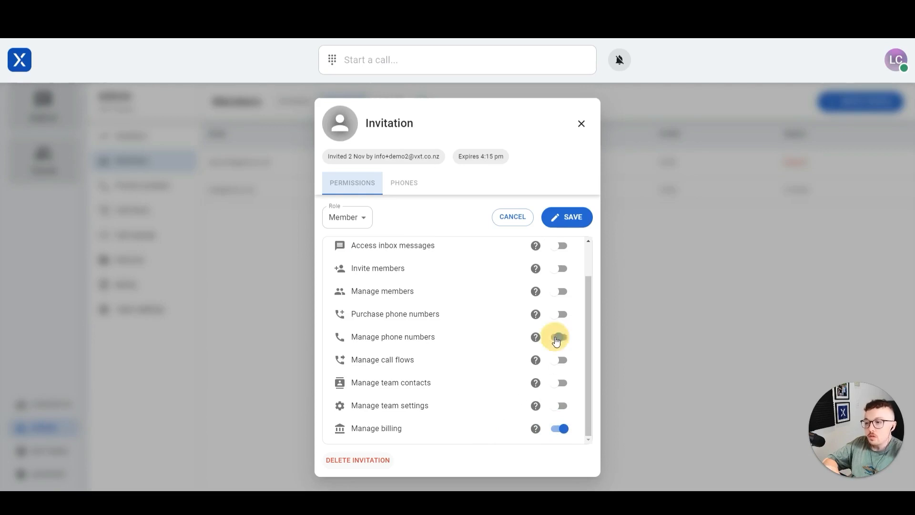
left_click(553, 360)
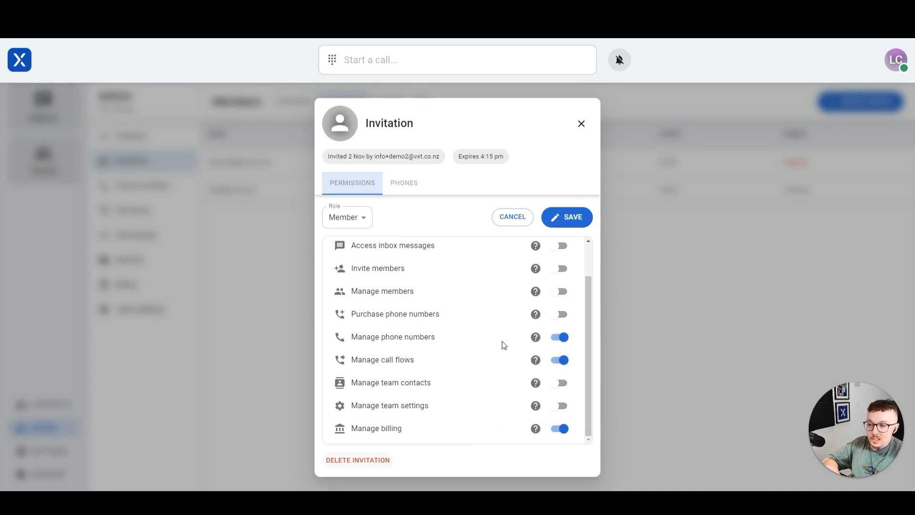
Step: Check the Manage call flows help, save the permissions, and start a new invite
left_click(536, 360)
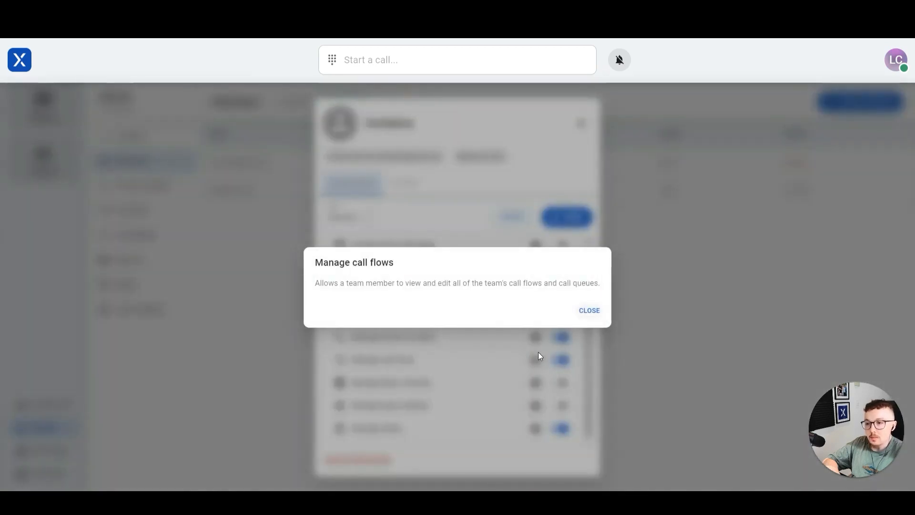
left_click(587, 313)
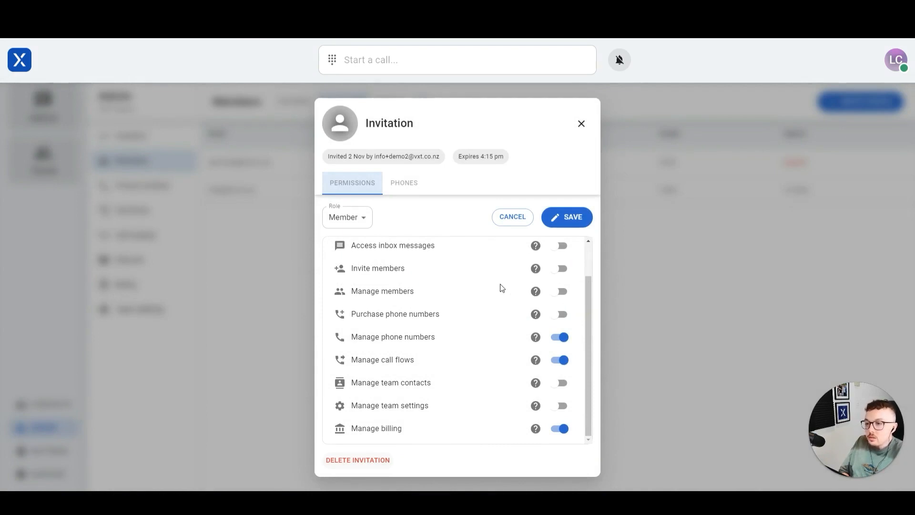
scroll(502, 288, "up", 1)
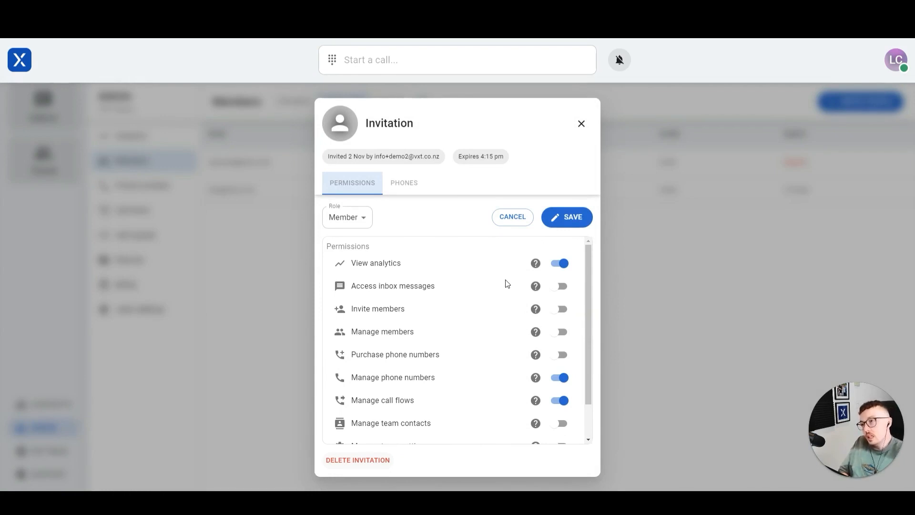
key("Escape")
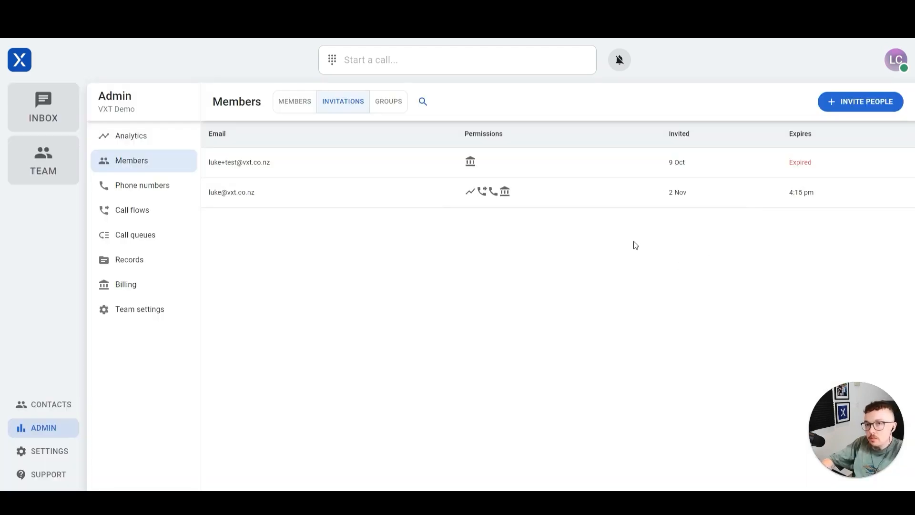
left_click(838, 102)
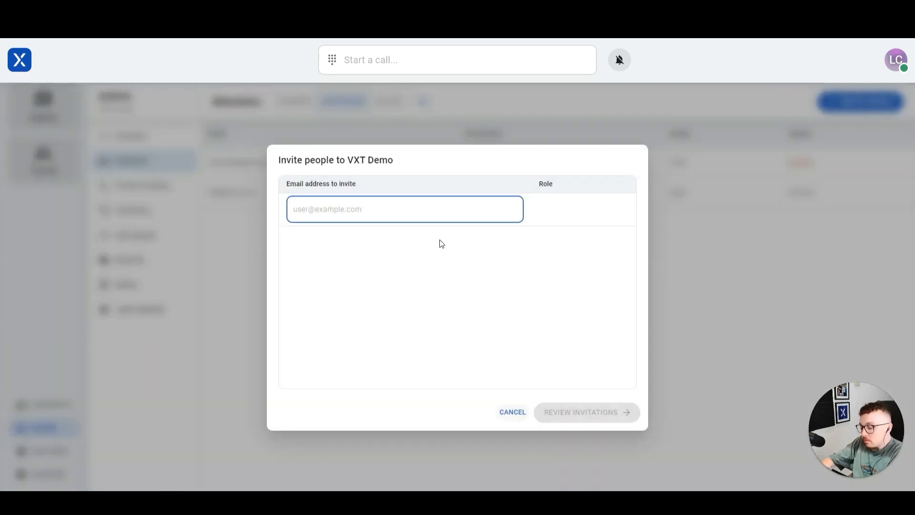
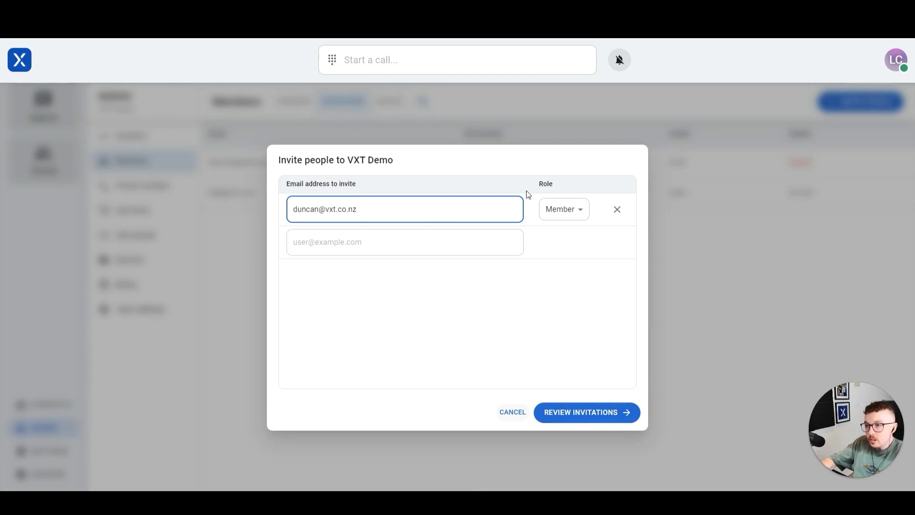
Step: Enter the new colleague's e-mail address, review it, and send one Member invitation
left_click_drag(368, 208, 99, 213)
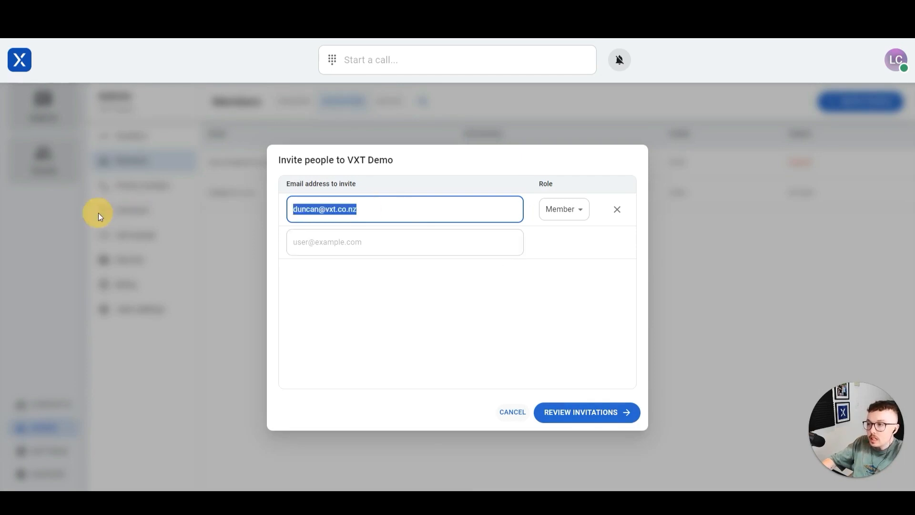
left_click(386, 208)
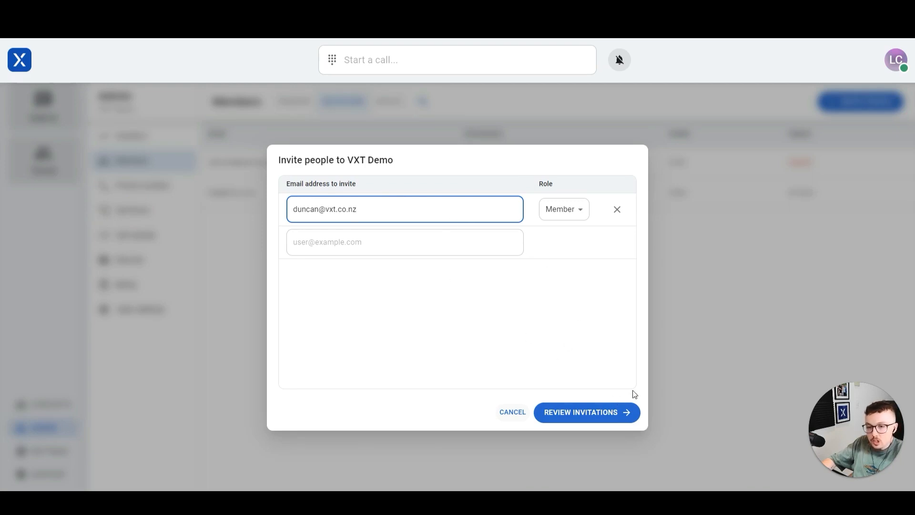
left_click(583, 413)
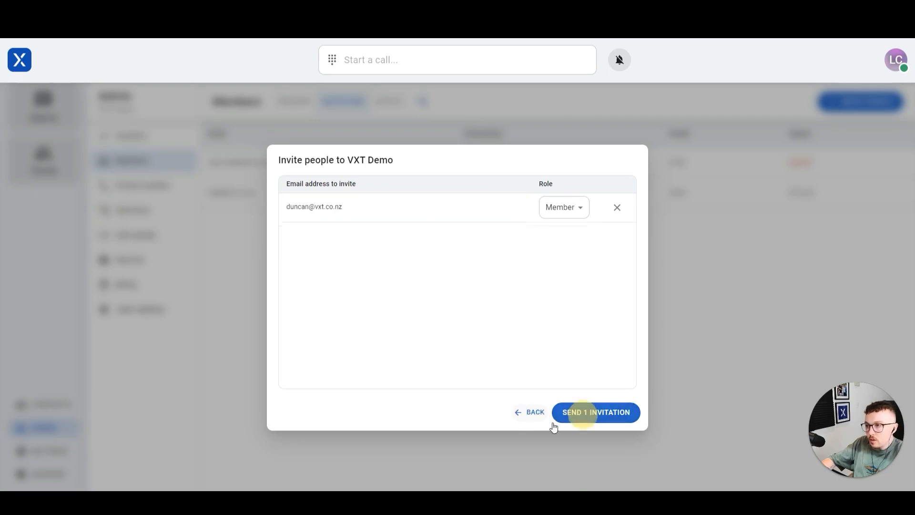
left_click_drag(354, 213, 343, 247)
left_click(343, 247)
double_click(302, 206)
left_click(560, 359)
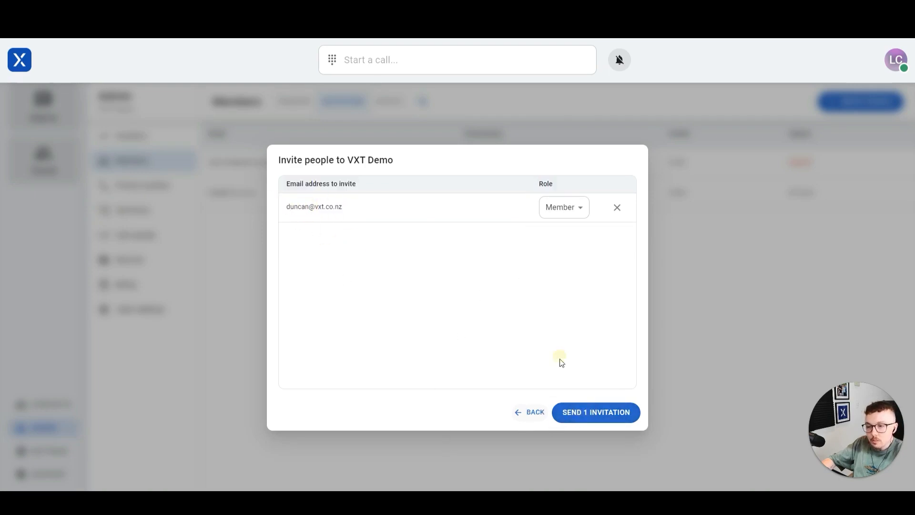
left_click(594, 413)
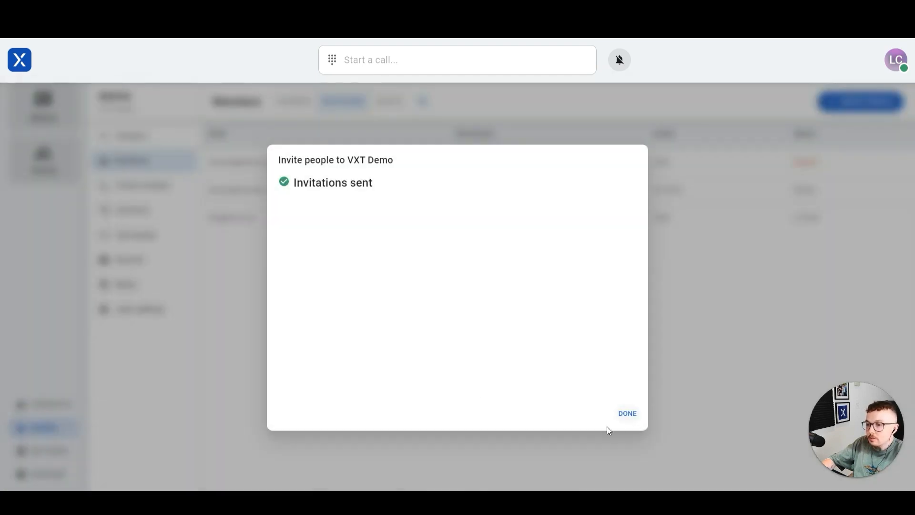
Step: Close the invitation-sent confirmation and return to the Phone numbers page
left_click(626, 412)
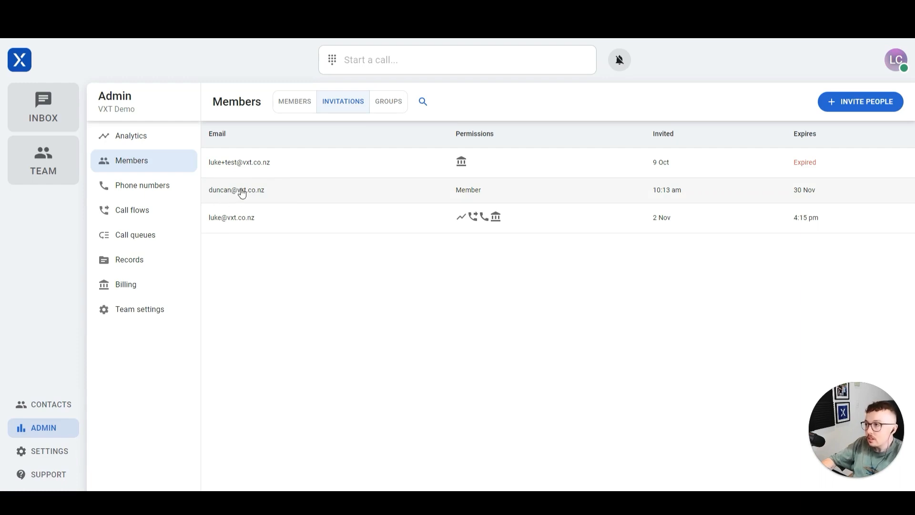
left_click(147, 189)
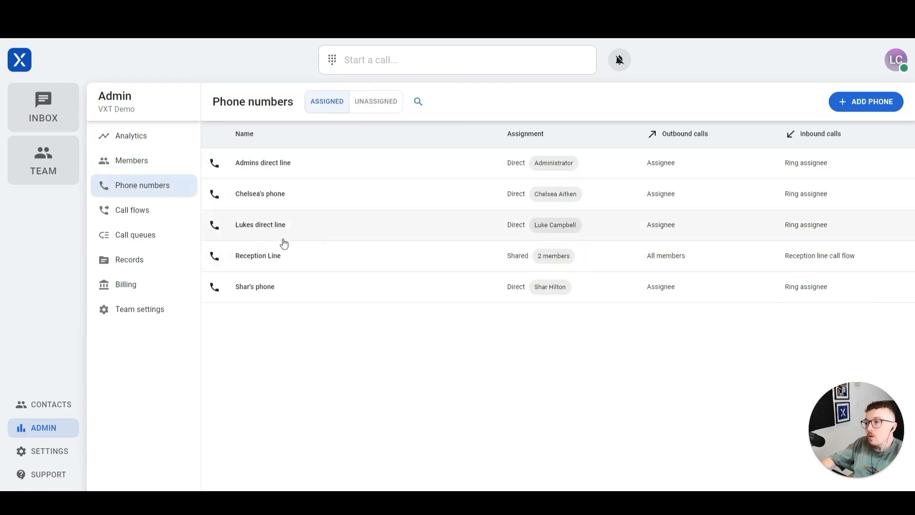
Step: Add the newly invited colleague to Reception Line's assigned members and save
left_click(252, 258)
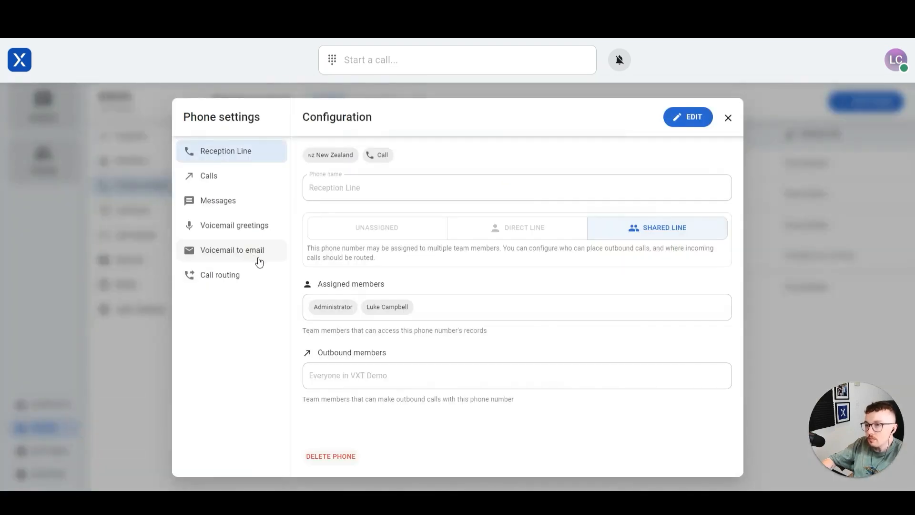
left_click(673, 122)
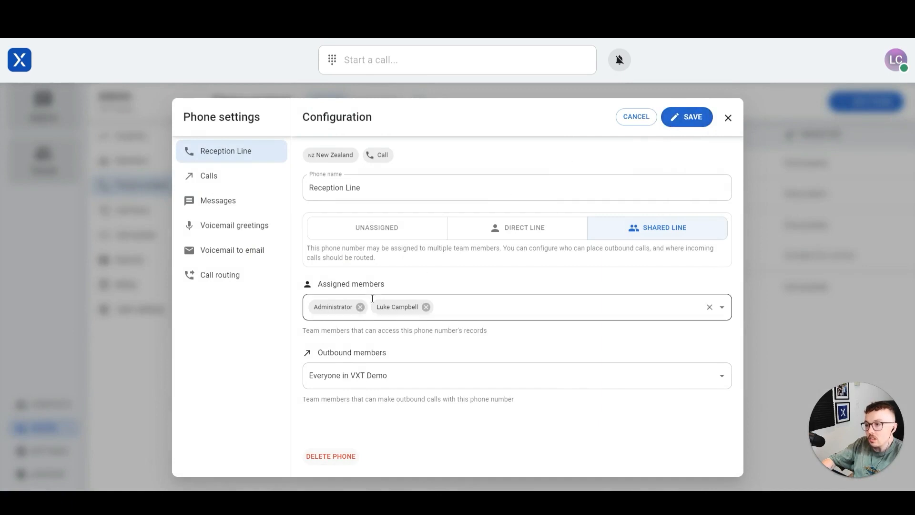
left_click_drag(318, 284, 408, 281)
left_click(492, 306)
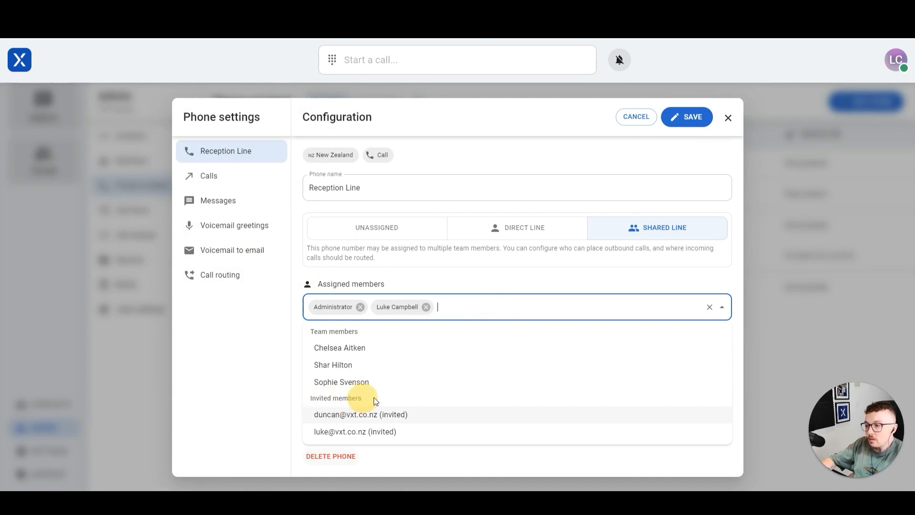
left_click(355, 415)
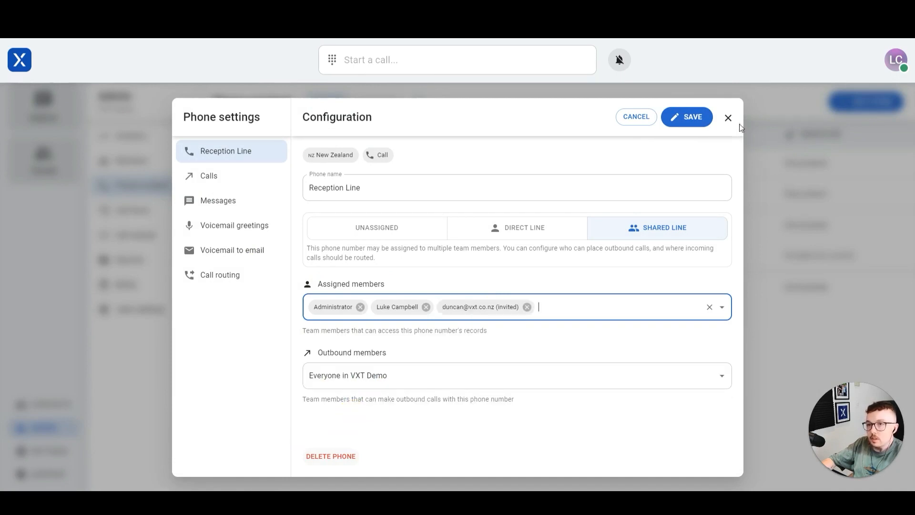
left_click(700, 119)
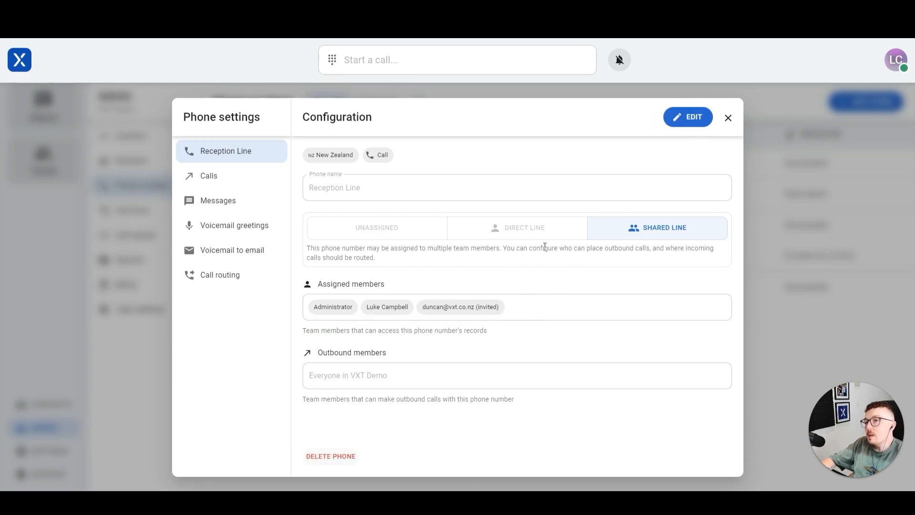
left_click(729, 117)
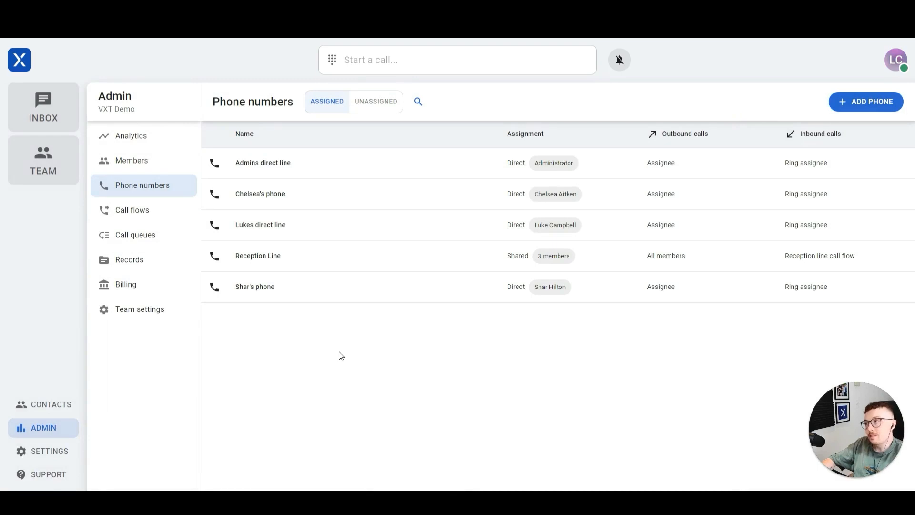
Step: Browse the Members page's Groups and Invitations tabs, then go to Team settings
left_click(134, 162)
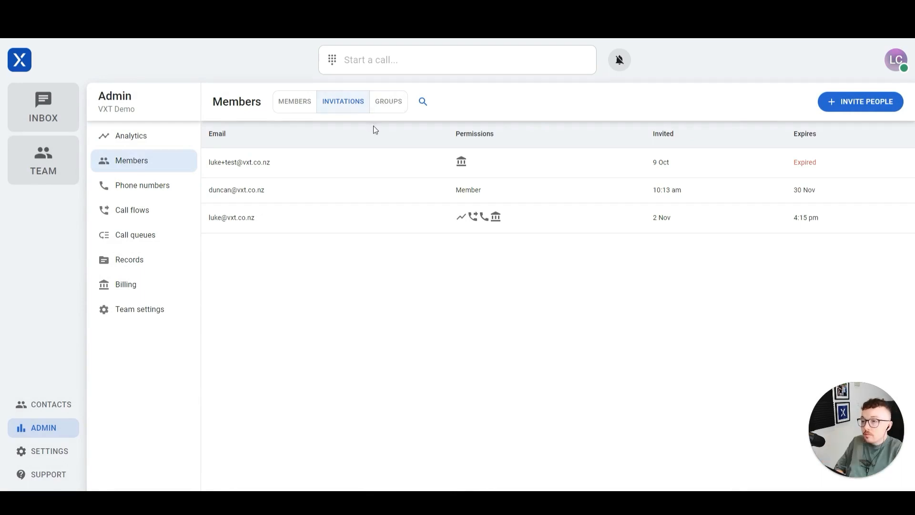
left_click(389, 107)
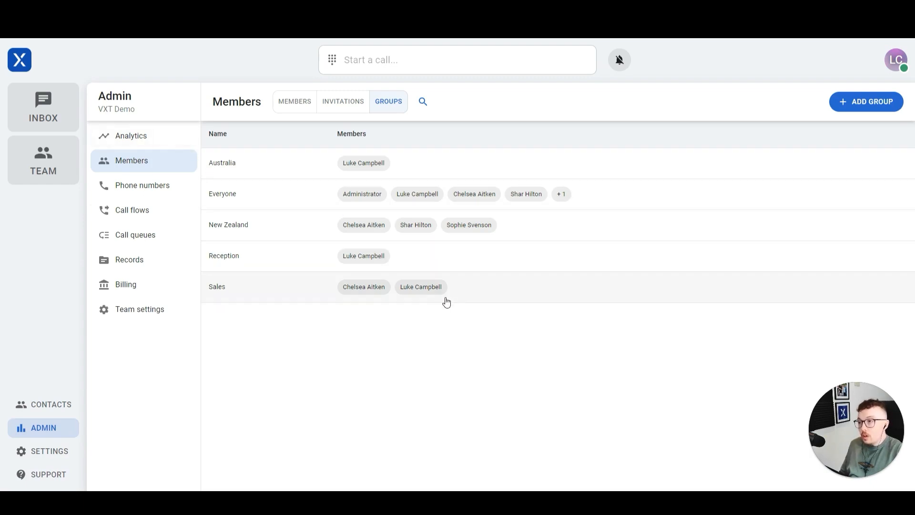
left_click(342, 101)
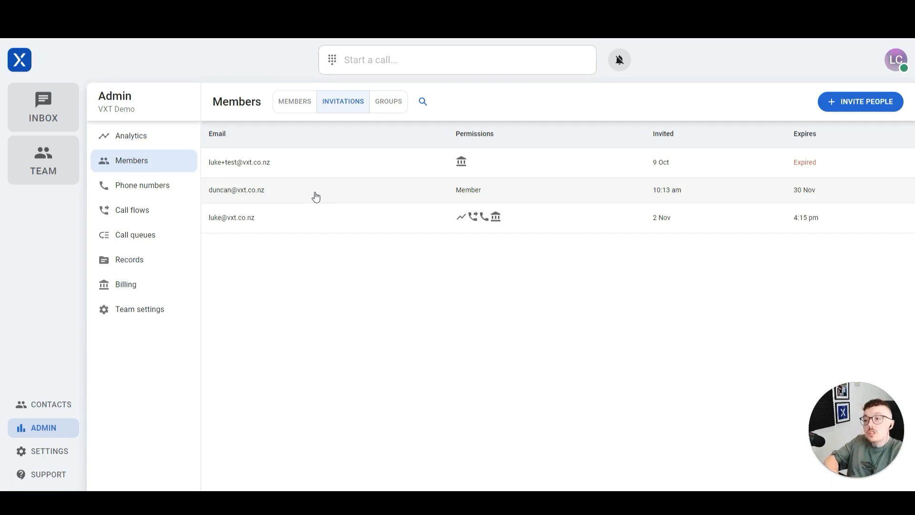
left_click(388, 109)
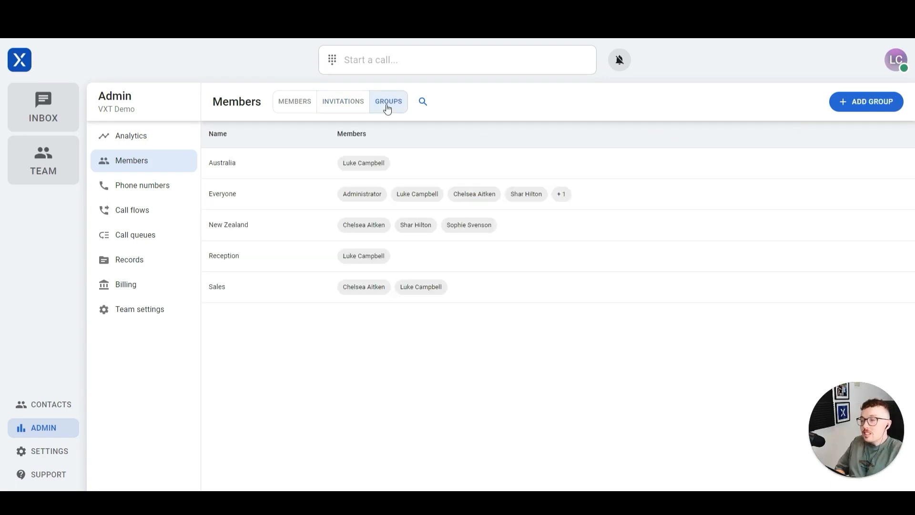
left_click(129, 315)
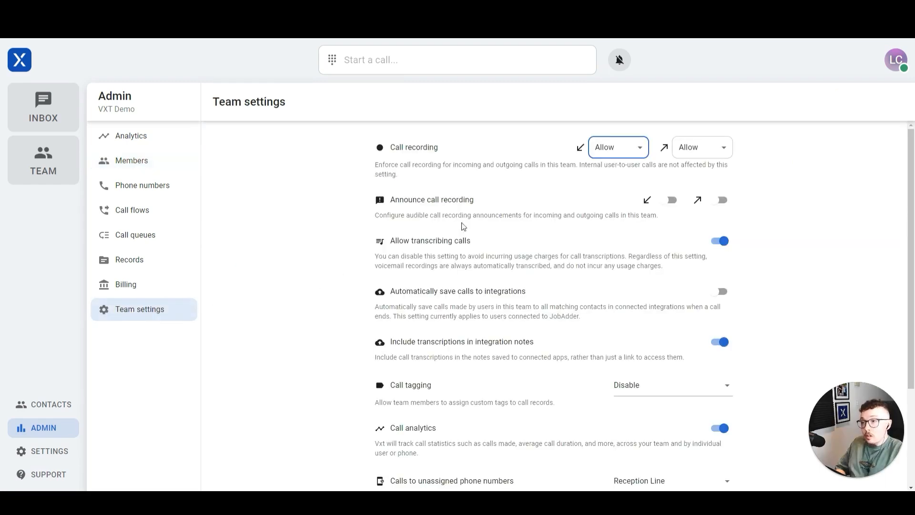
Step: Keep incoming call recording at Allow and disable Allow transcribing calls team-wide
left_click(618, 151)
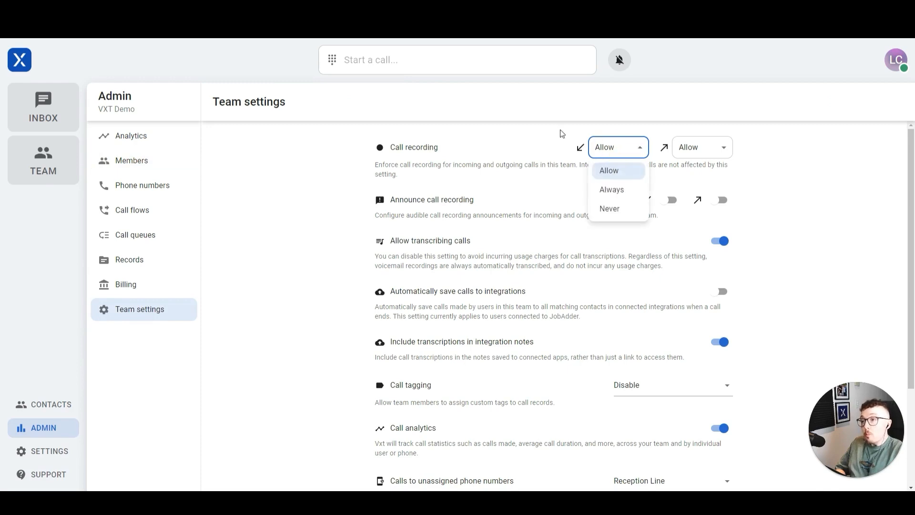
left_click(394, 147)
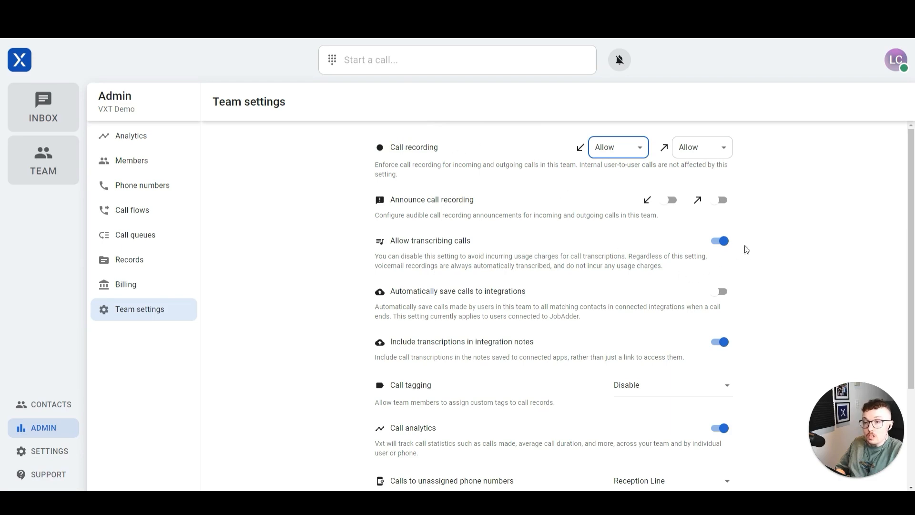
left_click(724, 242)
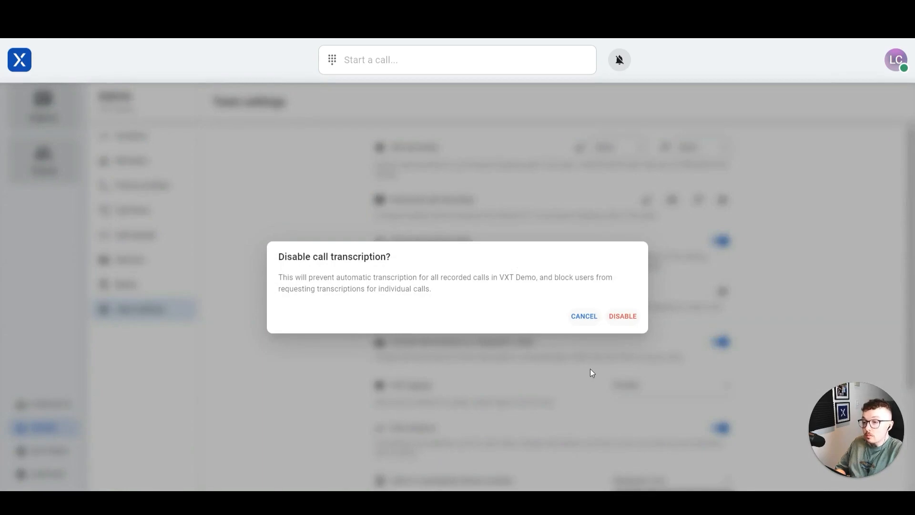
left_click(623, 316)
scroll(553, 286, "down", 2)
left_click_drag(419, 385, 513, 386)
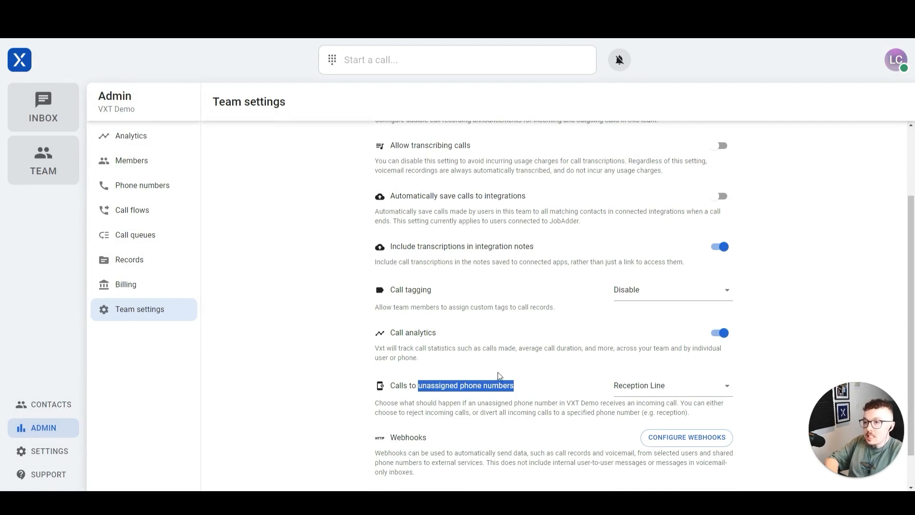
scroll(497, 373, "up", 1)
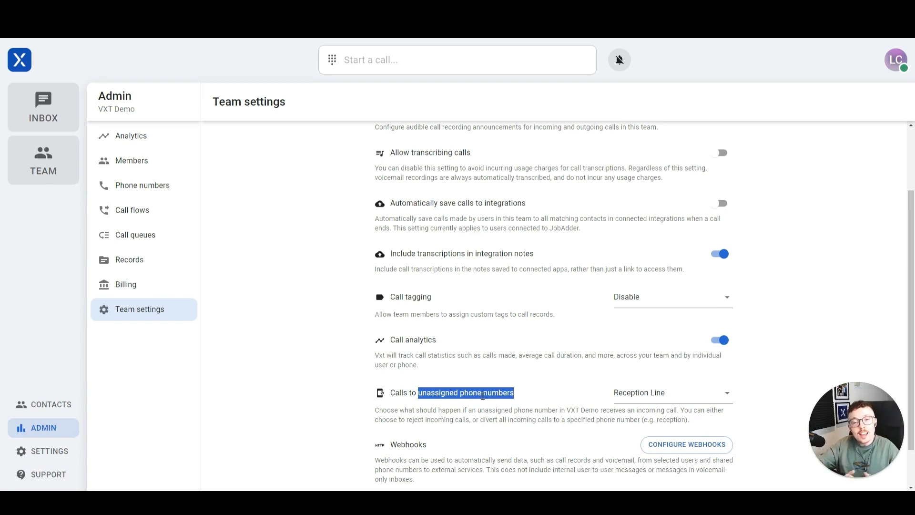